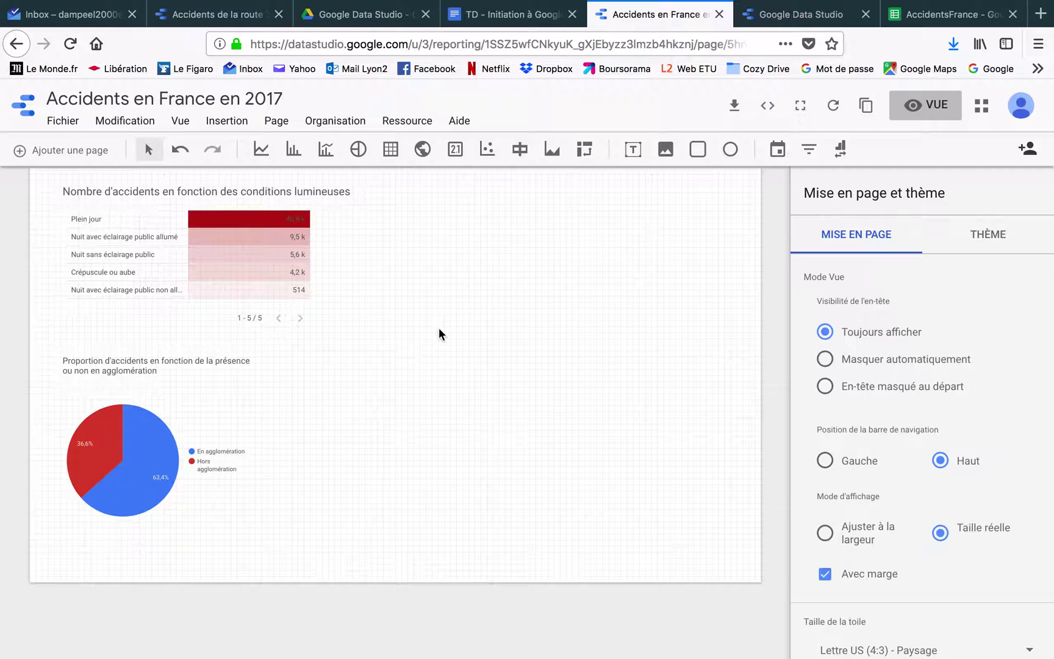
Insert a bar chart beside the agglomeration pie chart and enlarge it
{"action": "left_click", "coordinate": [296, 151]}
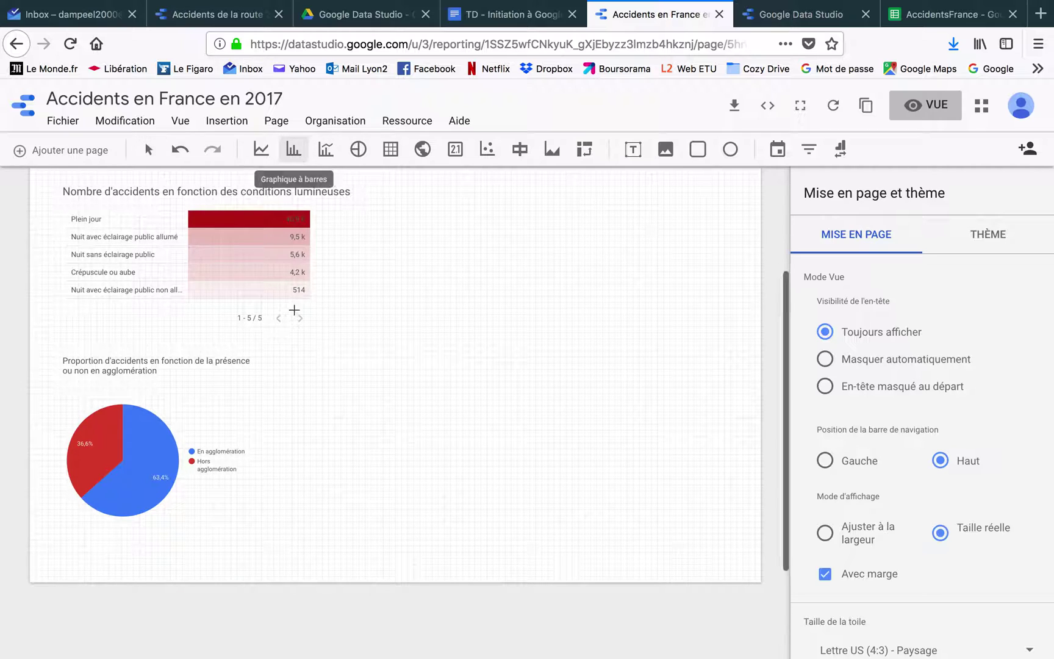
{"action": "left_click", "coordinate": [288, 411]}
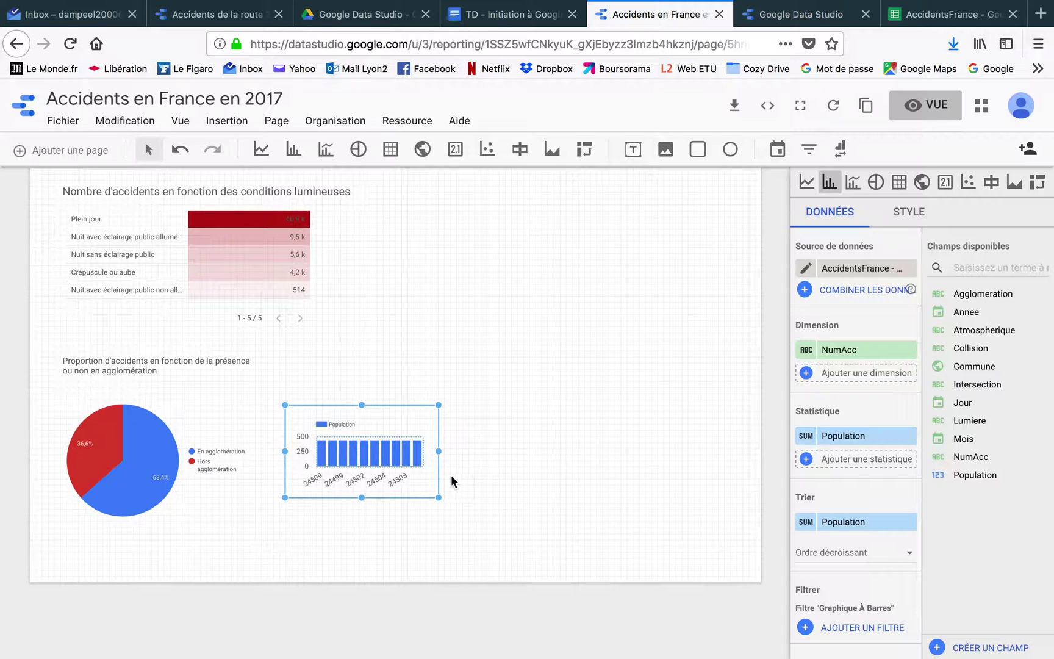
{"action": "left_click_drag", "start_coordinate": [438, 498], "coordinate": [469, 526]}
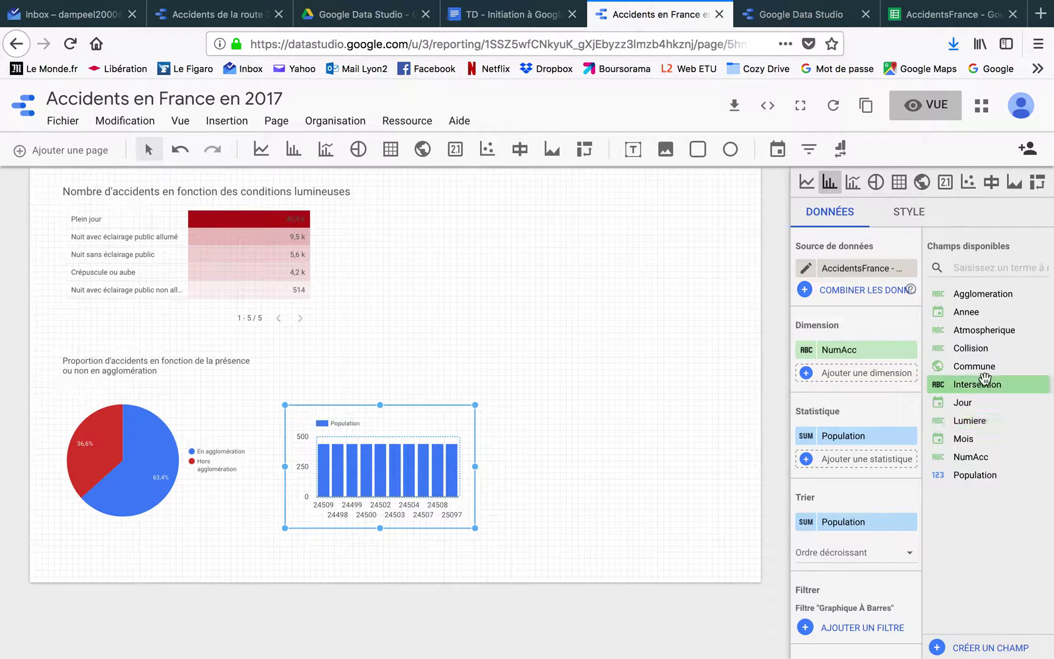
Set the new bar chart's dimension to Collision and its metric to NumAcc, and enlarge the chart further
{"action": "left_click_drag", "start_coordinate": [979, 349], "coordinate": [854, 350]}
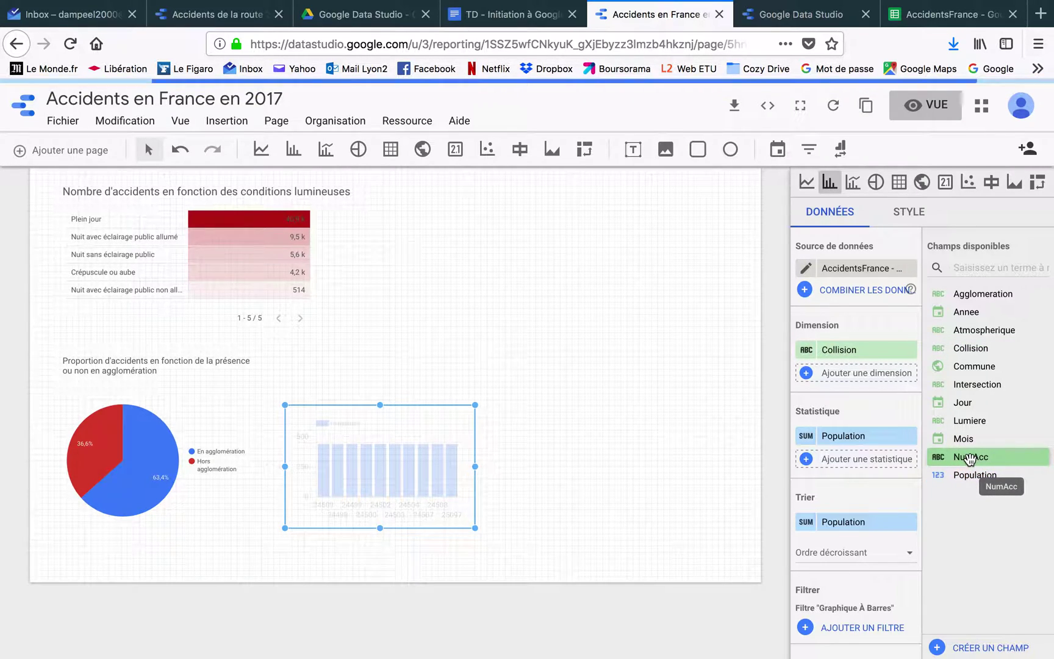
{"action": "left_click_drag", "start_coordinate": [970, 459], "coordinate": [846, 437]}
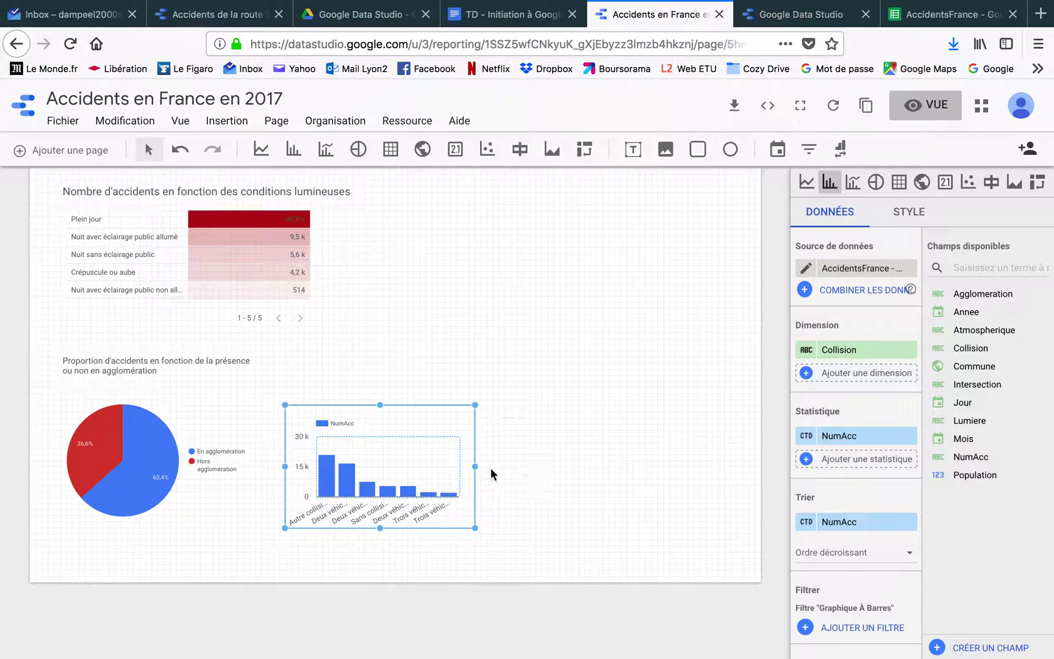
{"action": "left_click_drag", "start_coordinate": [476, 405], "coordinate": [529, 393]}
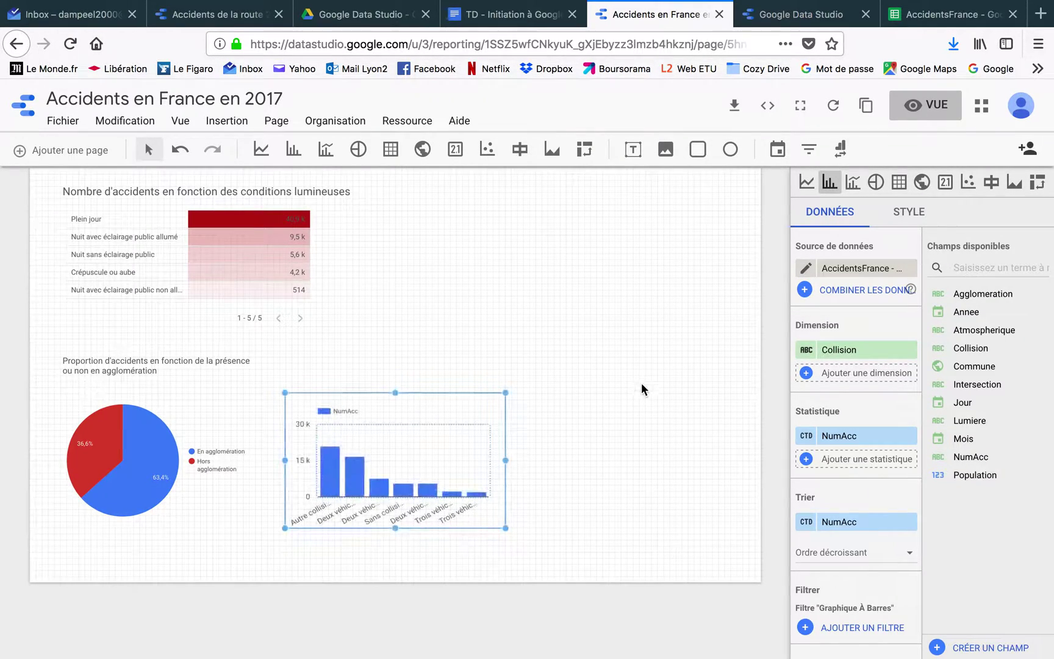
Switch the collision chart to horizontal bars and remove its legend
{"action": "left_click", "coordinate": [915, 215]}
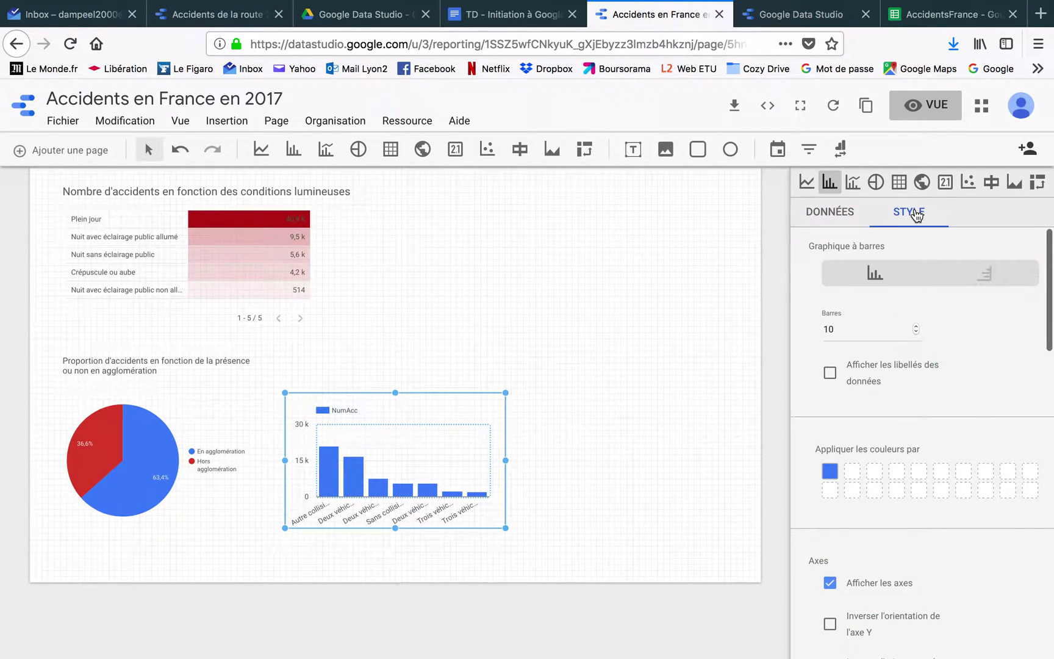
{"action": "left_click", "coordinate": [989, 279]}
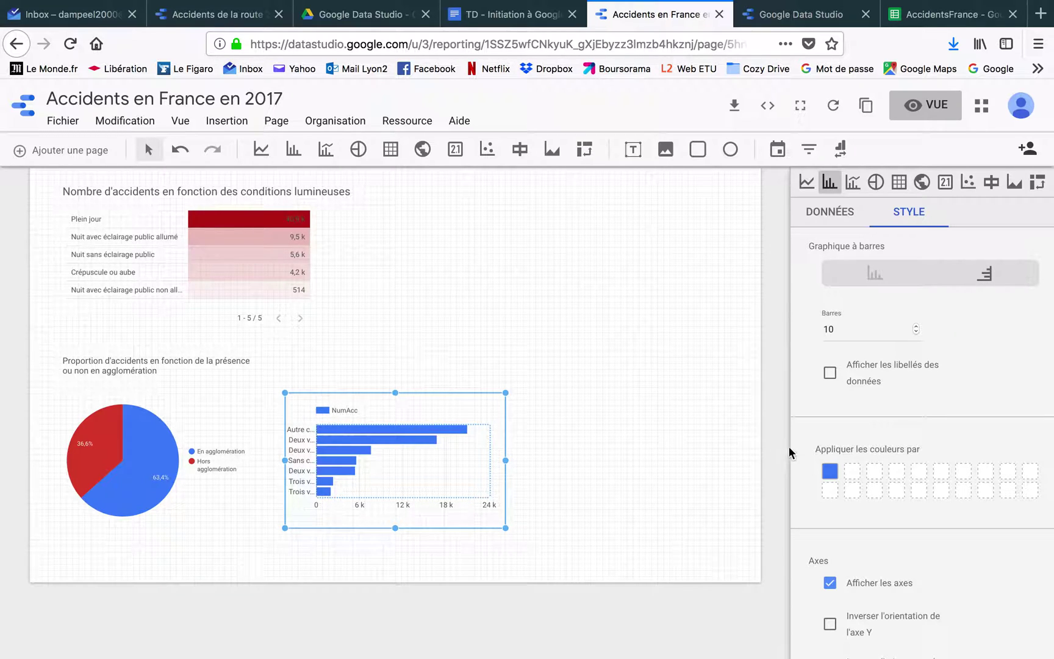
{"action": "scroll", "coordinate": [904, 404], "scroll_direction": "down", "scroll_amount": 10}
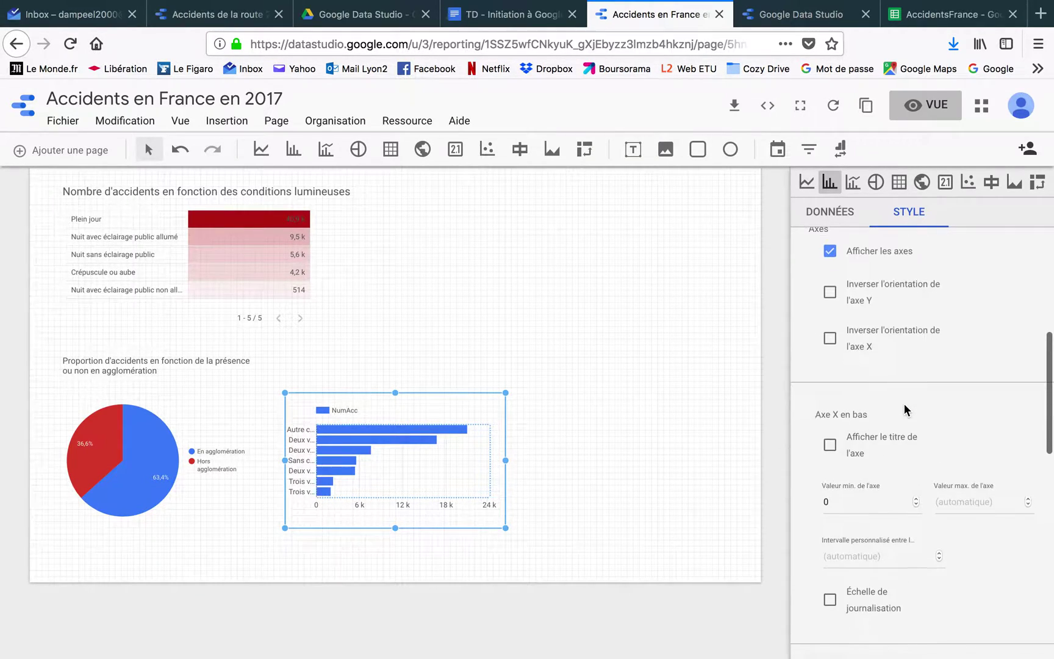
{"action": "scroll", "coordinate": [905, 404], "scroll_direction": "down", "scroll_amount": 10}
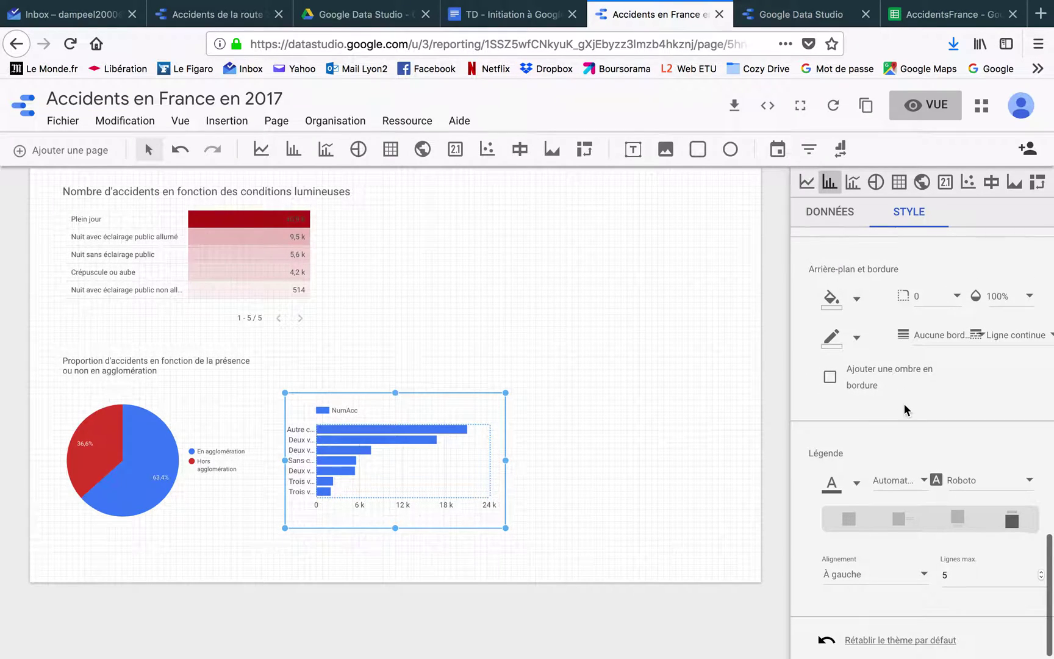
{"action": "left_click", "coordinate": [854, 518]}
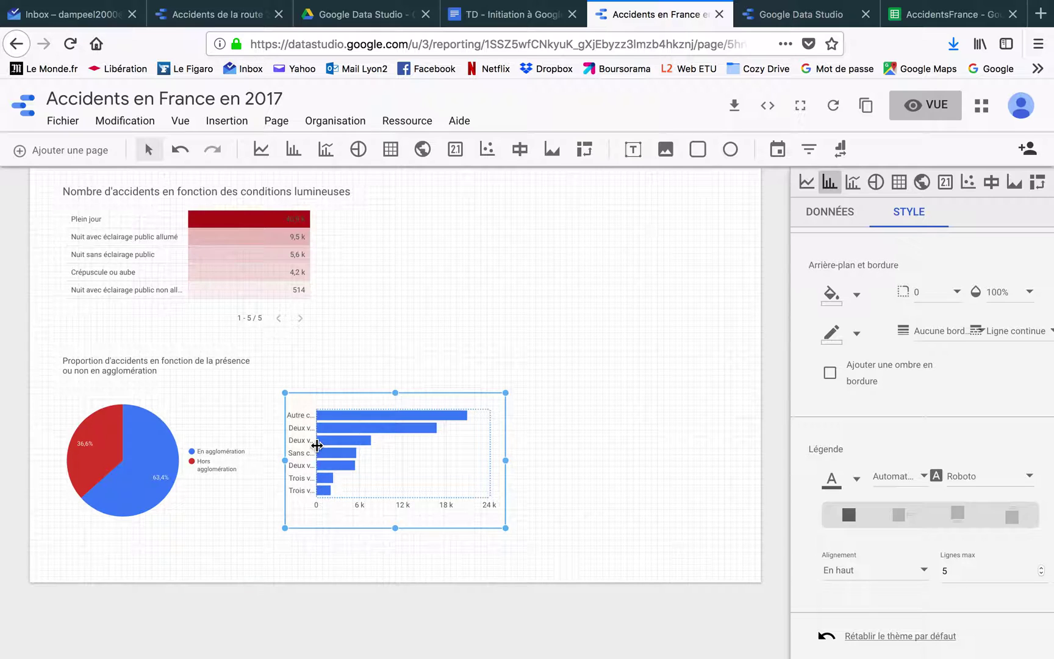
Enlarge the collision chart's label area to fit the category names and widen the whole chart
{"action": "left_click_drag", "start_coordinate": [317, 446], "coordinate": [398, 449]}
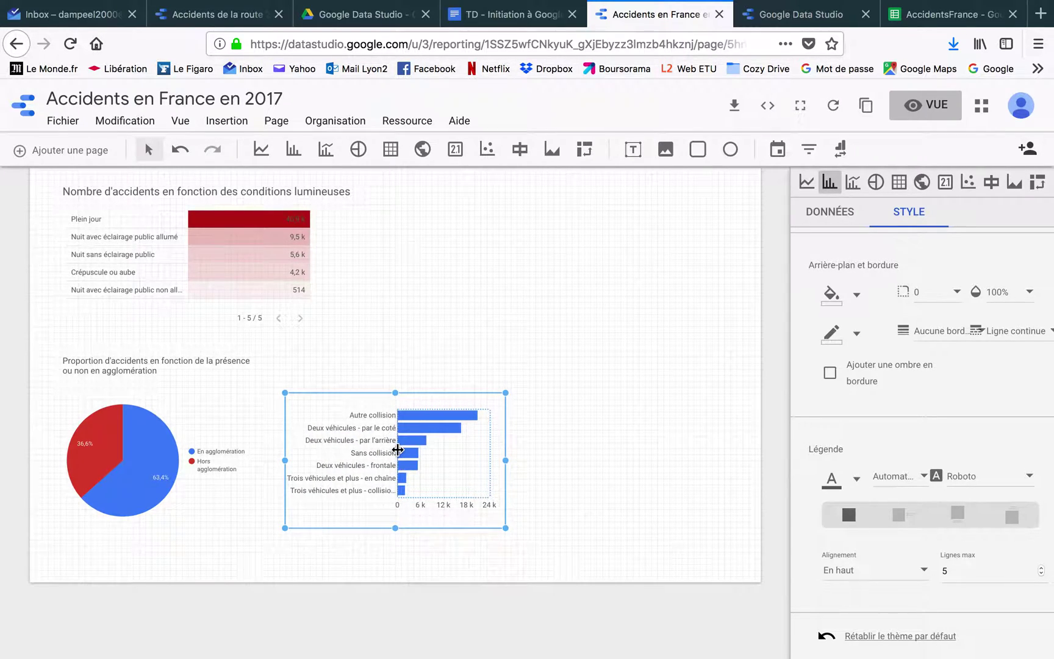
{"action": "left_click_drag", "start_coordinate": [505, 460], "coordinate": [563, 462]}
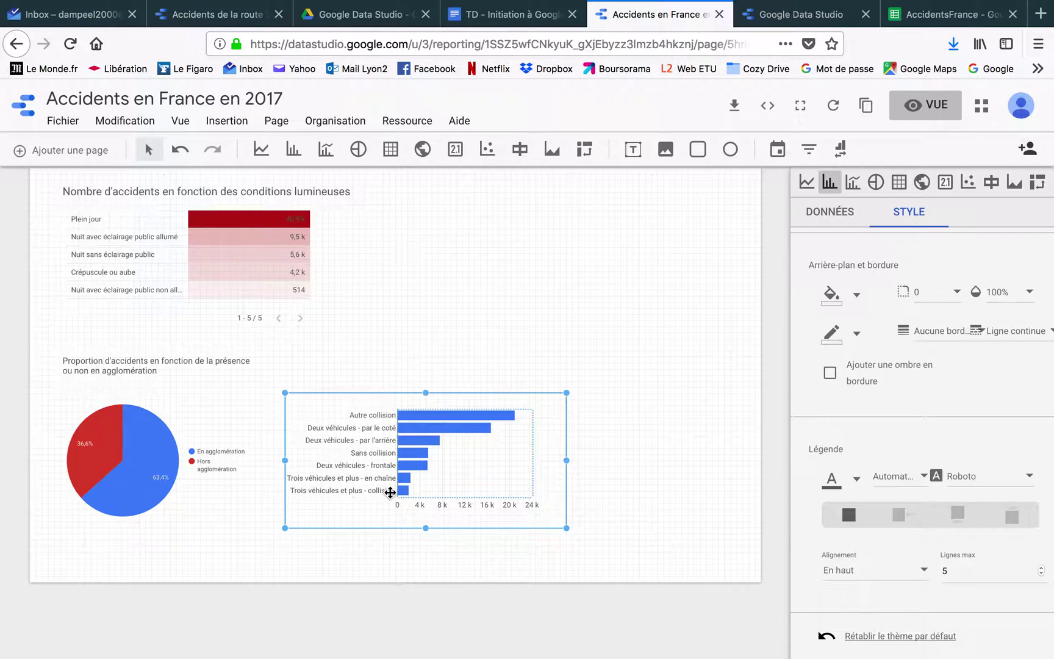
Add a copied text title above the collision chart and change it to "Nombre d'accidents en fonction du type de collision"
{"action": "left_click", "coordinate": [345, 364]}
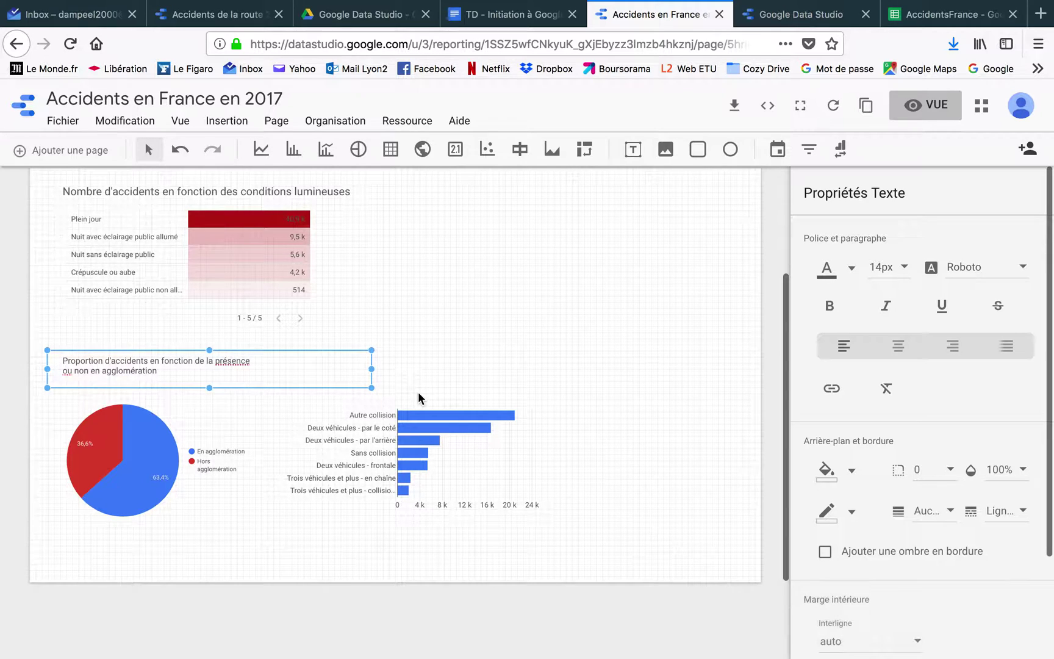
{"action": "left_click", "coordinate": [422, 368]}
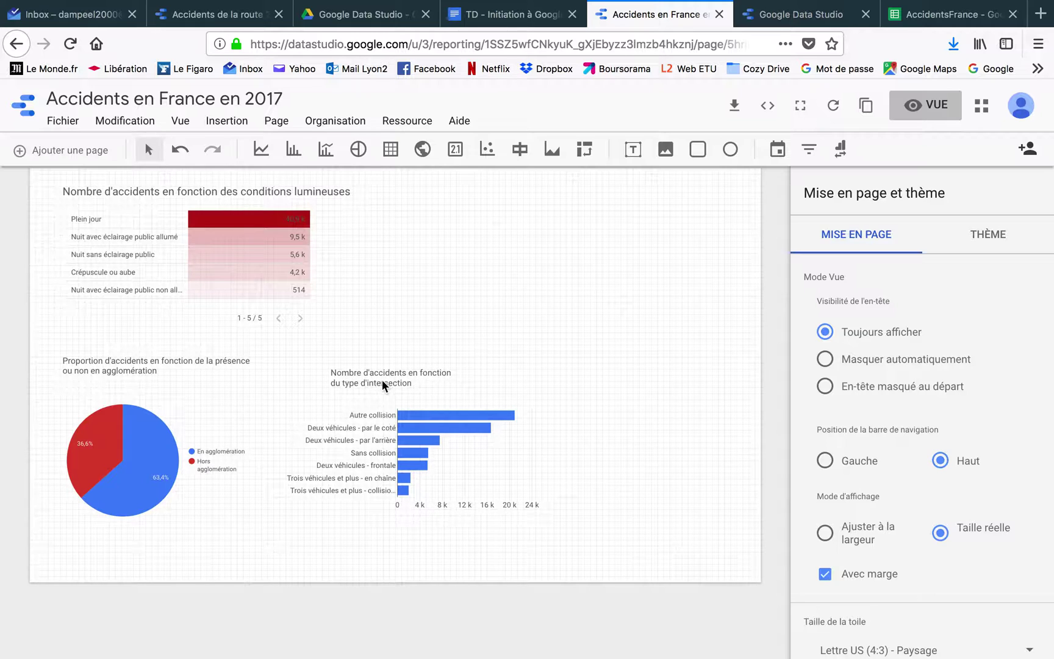
{"action": "left_click", "coordinate": [385, 377]}
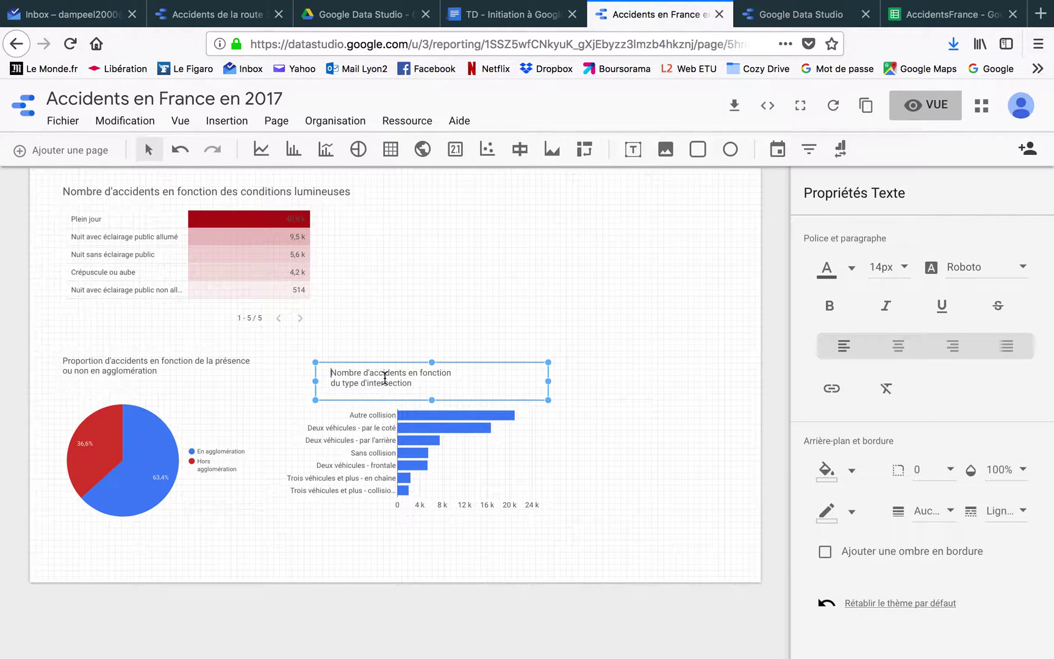
{"action": "double_click", "coordinate": [361, 383]}
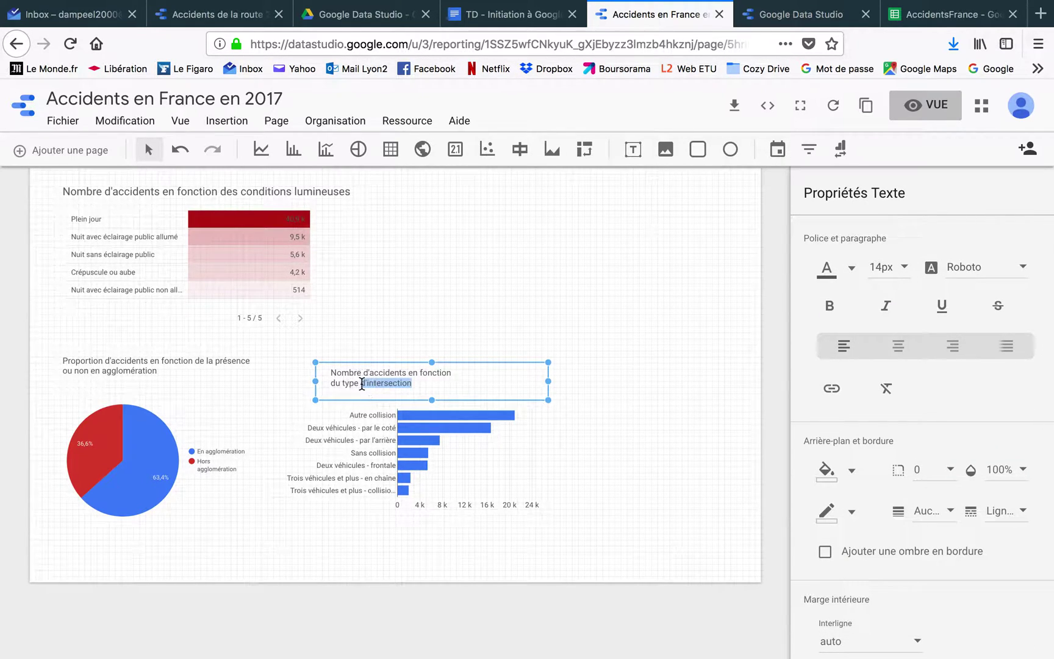
{"action": "type", "text": "de coll"}
{"action": "key", "text": "ctrl+a"}
{"action": "left_click", "coordinate": [520, 341]}
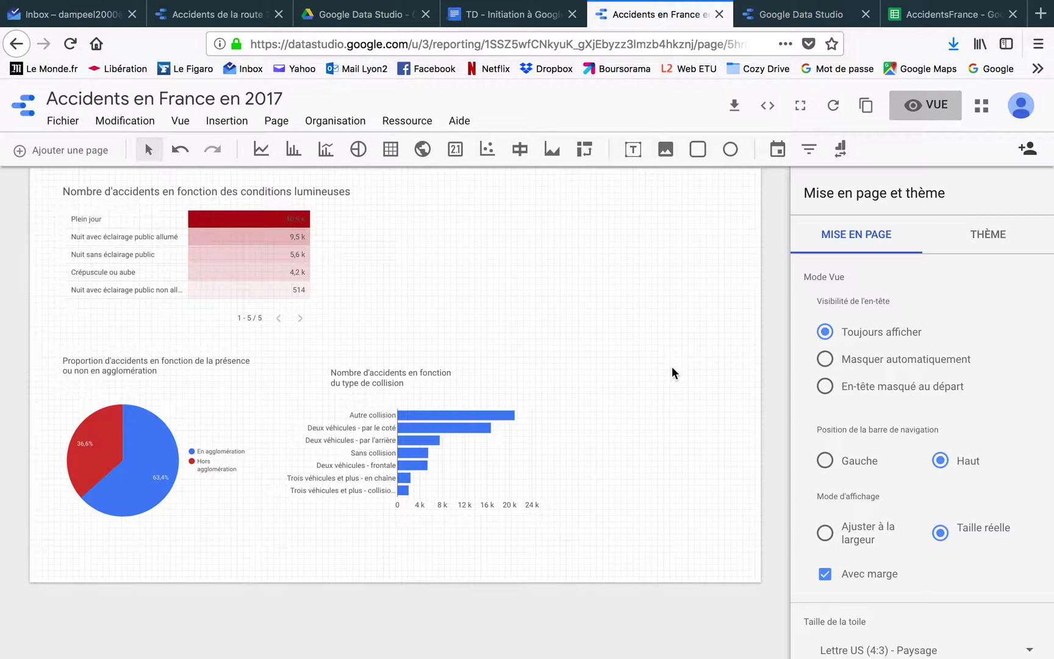
Insert another bar chart beside the collision chart, with Atmospherique as dimension and NumAcc as metric
{"action": "left_click", "coordinate": [300, 154]}
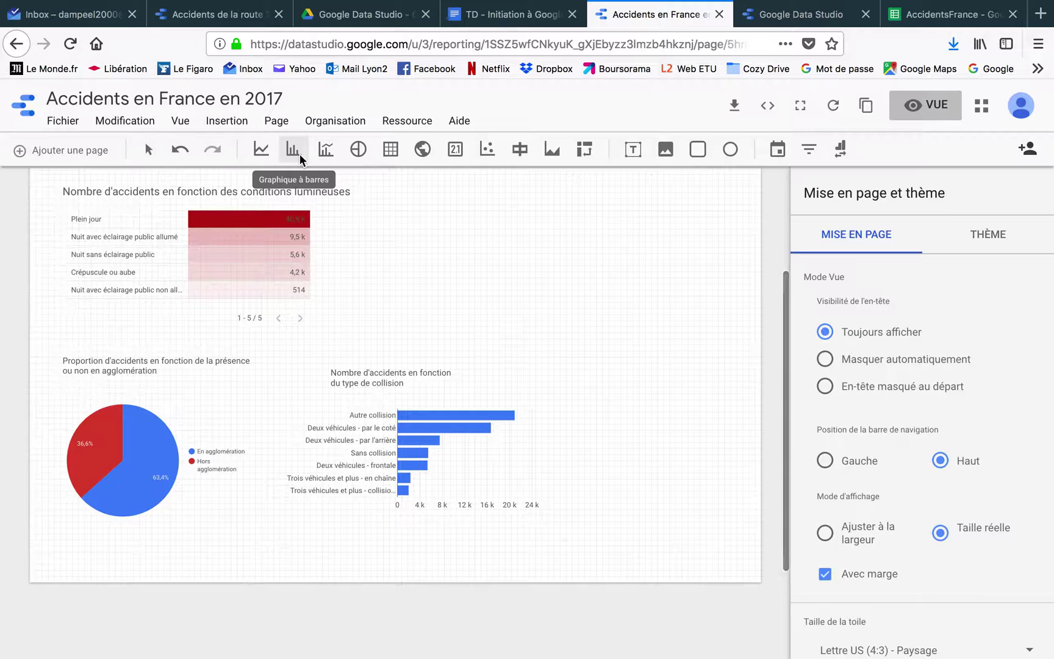
{"action": "left_click", "coordinate": [581, 411]}
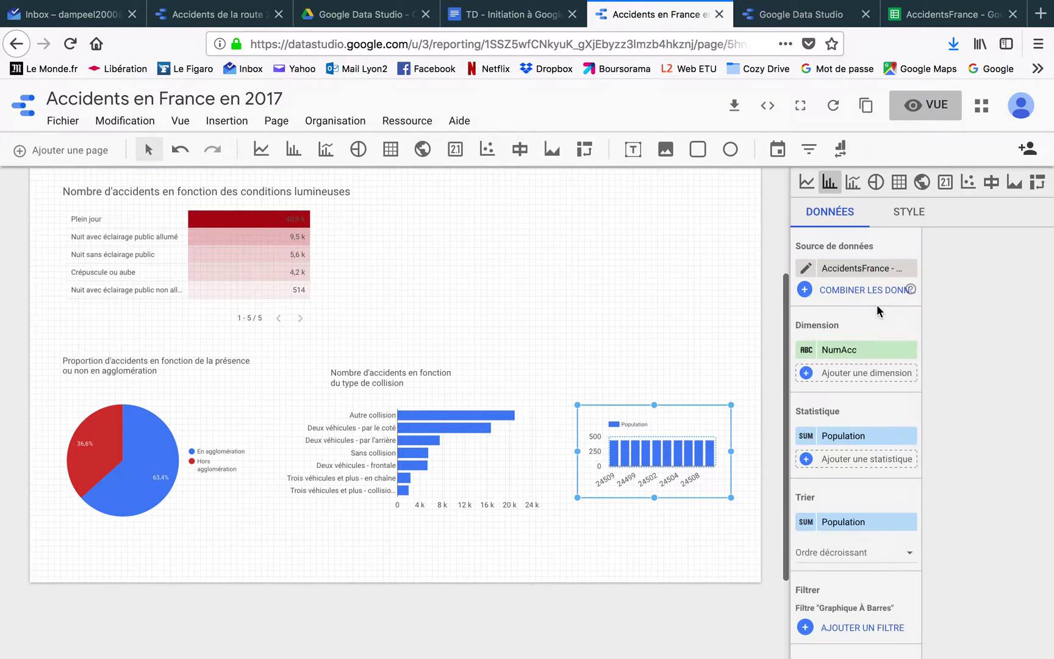
{"action": "left_click", "coordinate": [851, 351]}
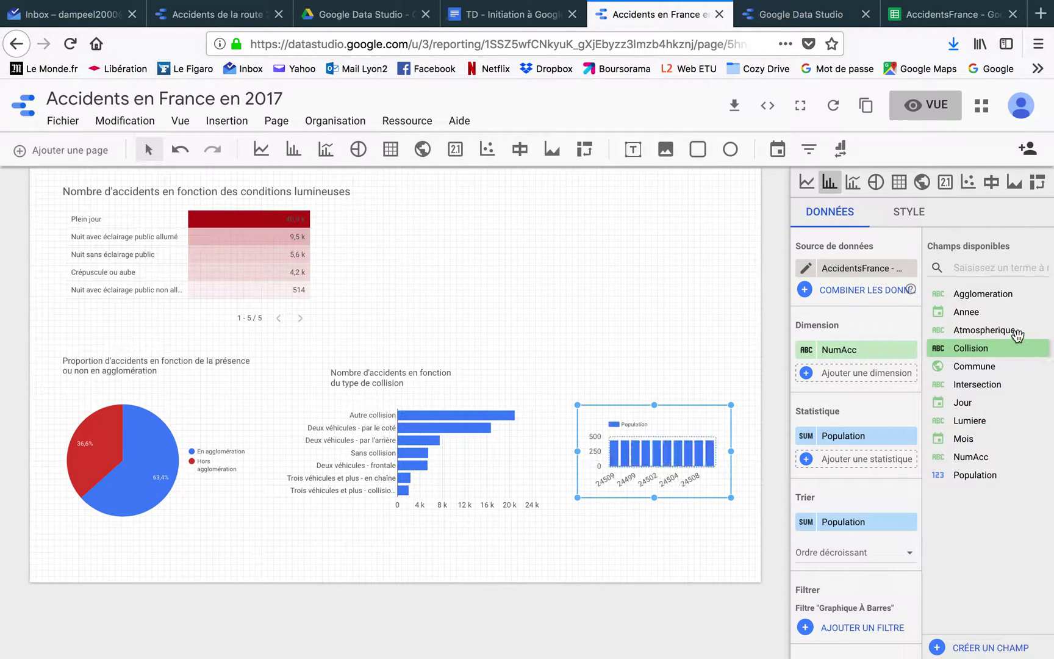
{"action": "left_click_drag", "start_coordinate": [1007, 330], "coordinate": [871, 370]}
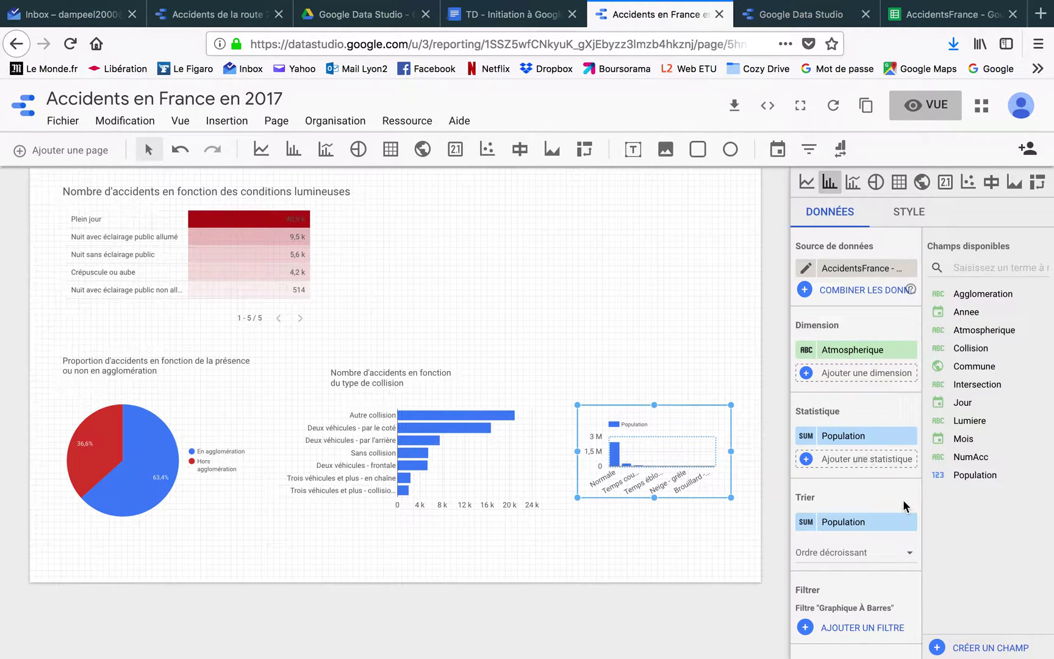
{"action": "left_click_drag", "start_coordinate": [984, 464], "coordinate": [856, 440]}
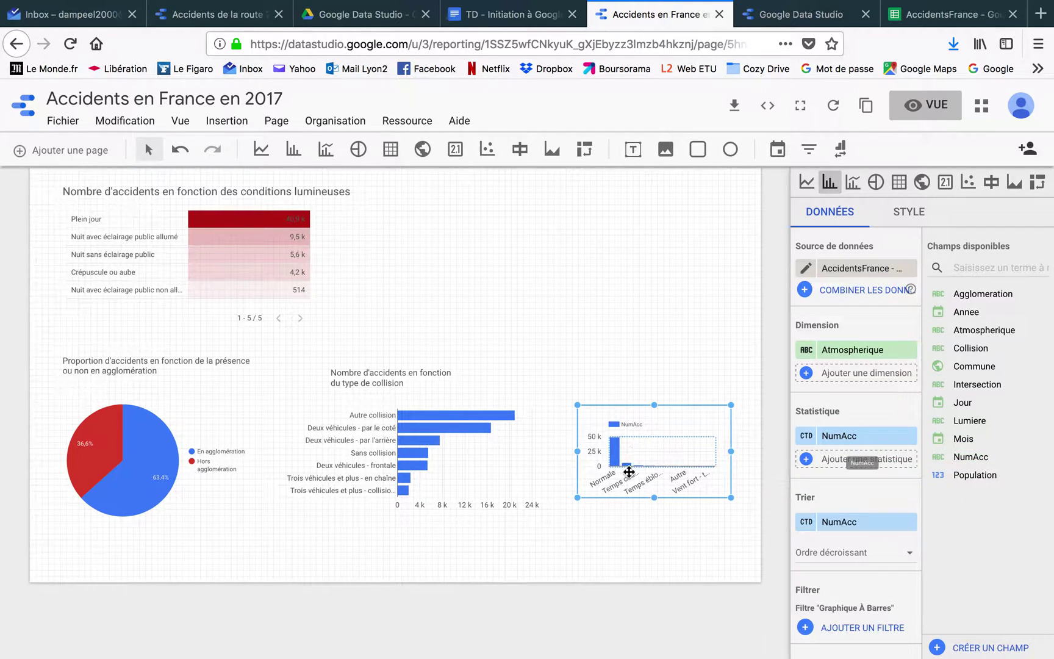
Make the Atmospherique bar chart slightly taller by extending its lower edge
{"action": "right_click", "coordinate": [654, 499]}
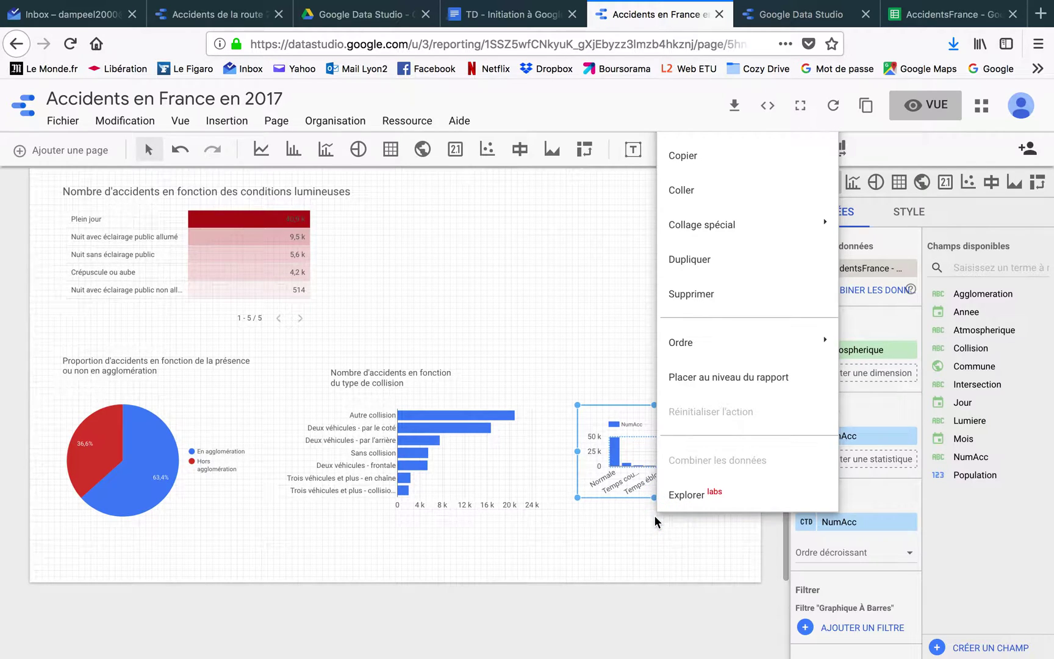
{"action": "left_click_drag", "start_coordinate": [651, 499], "coordinate": [649, 513]}
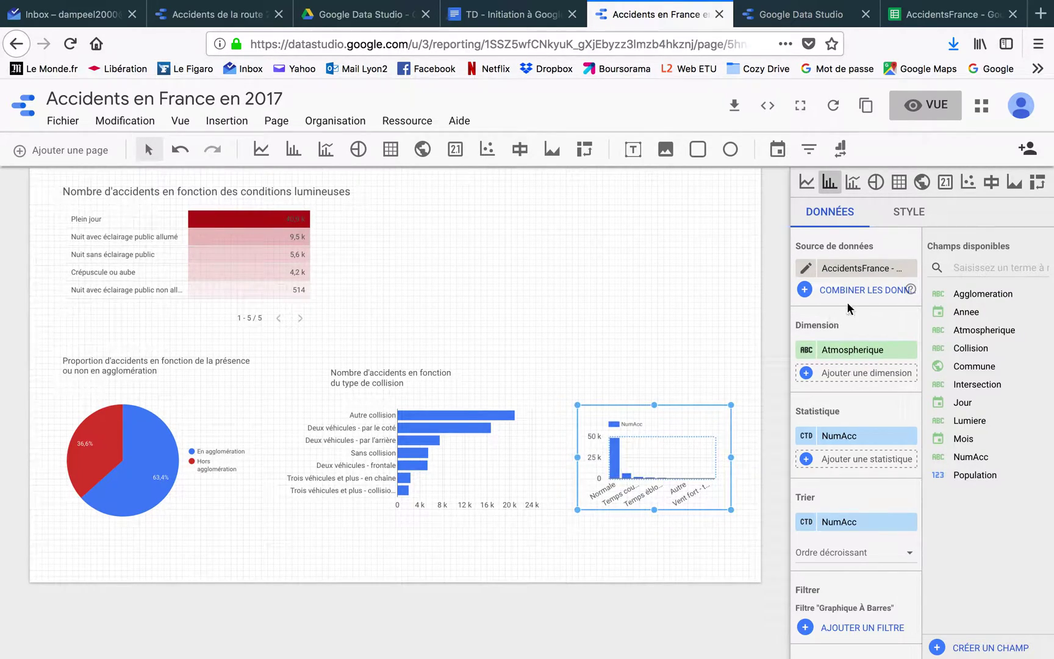
{"action": "left_click", "coordinate": [748, 395]}
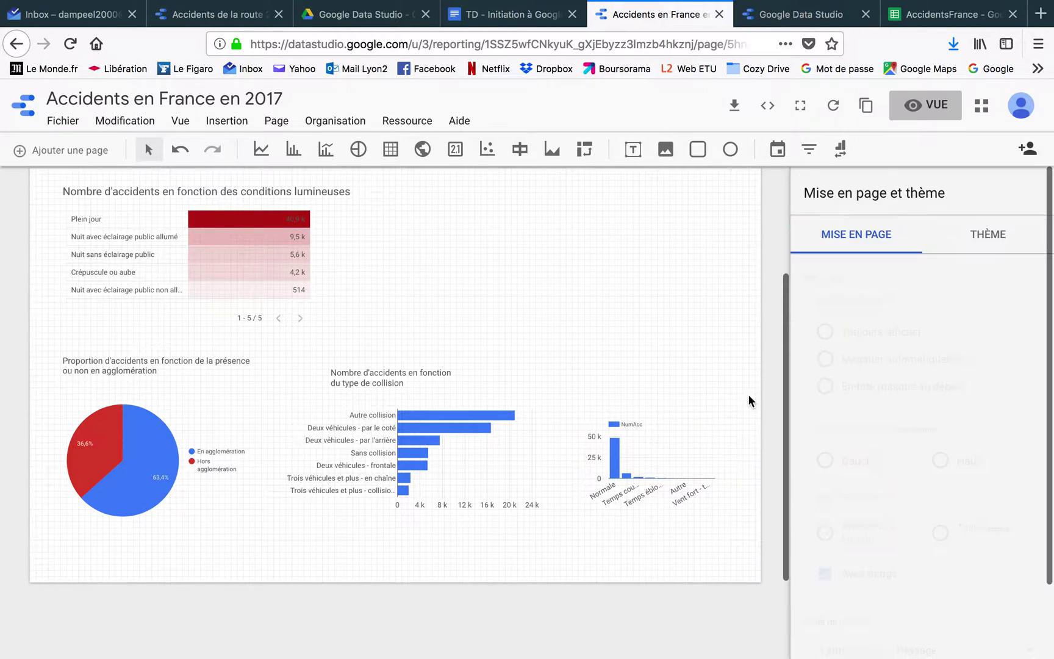
Limit the Atmospherique chart to 3 bars and remove its legend
{"action": "left_click", "coordinate": [676, 457]}
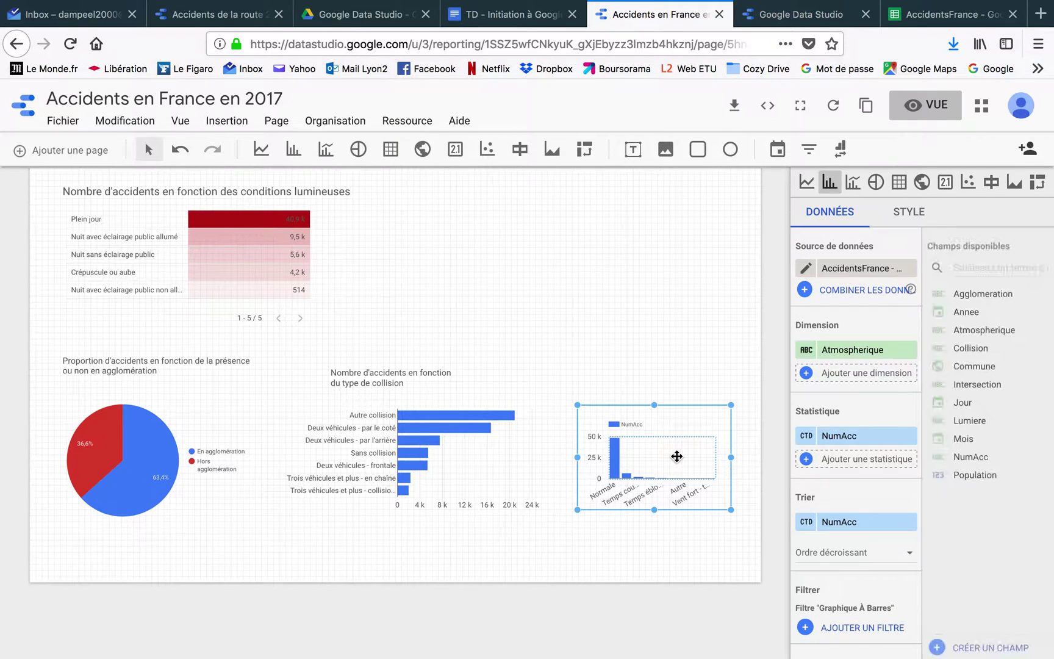
{"action": "left_click", "coordinate": [909, 213]}
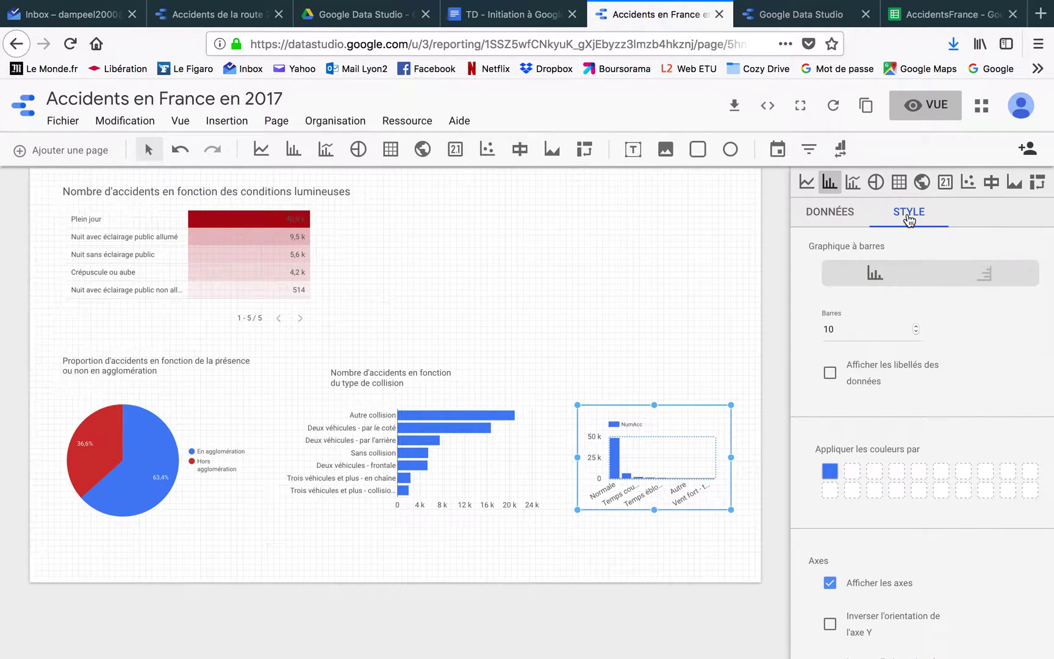
{"action": "left_click_drag", "start_coordinate": [876, 328], "coordinate": [813, 328]}
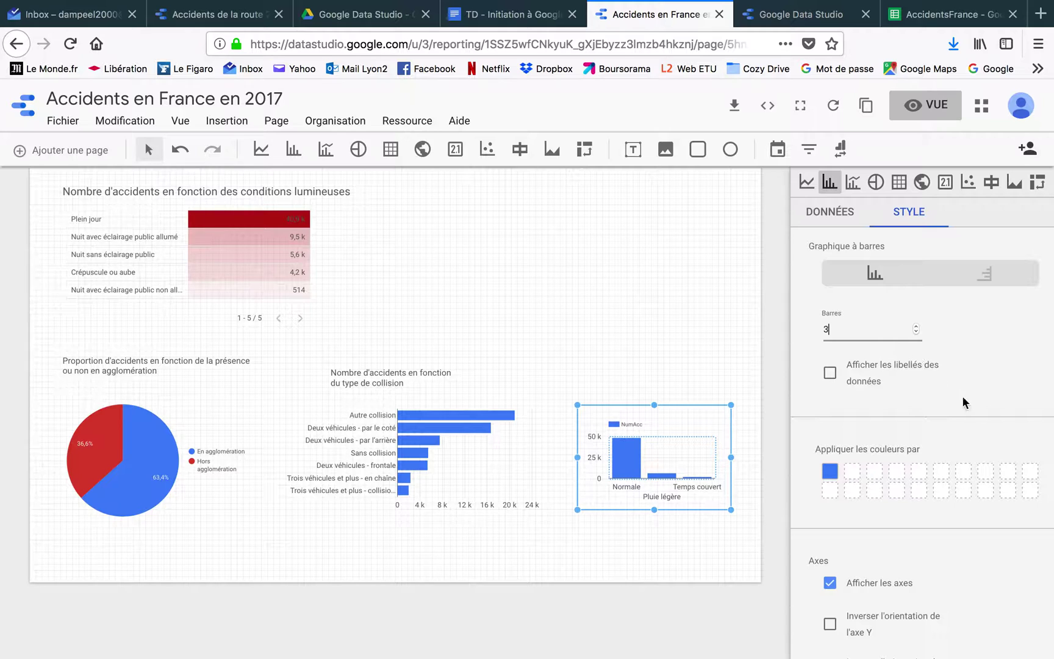
{"action": "scroll", "coordinate": [962, 395], "scroll_direction": "down", "scroll_amount": 10}
{"action": "scroll", "coordinate": [963, 397], "scroll_direction": "down", "scroll_amount": 6}
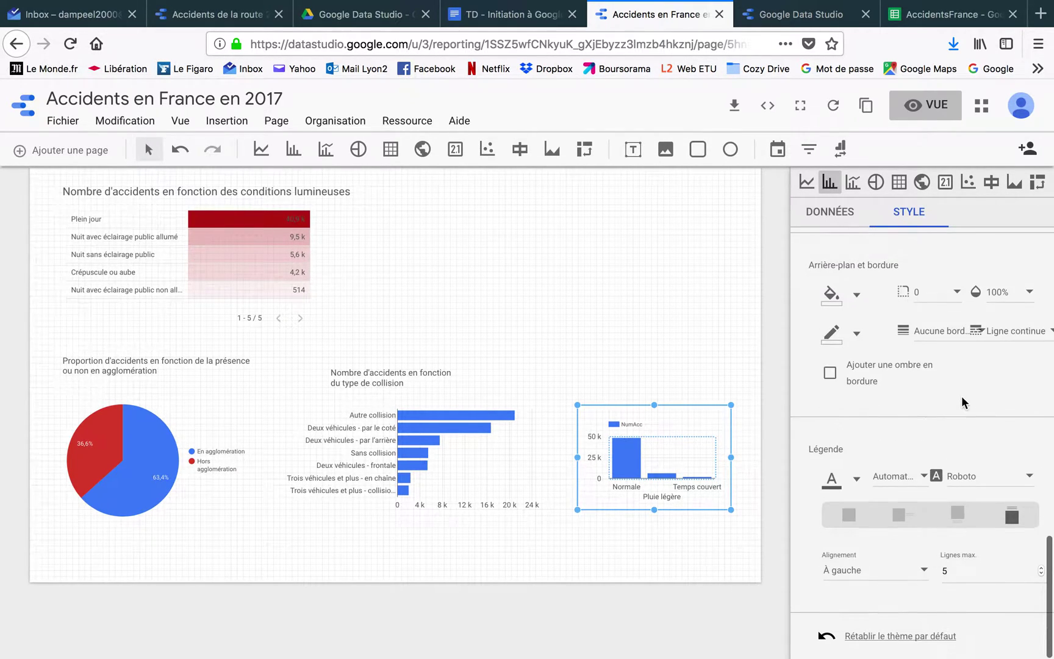
{"action": "left_click", "coordinate": [847, 520]}
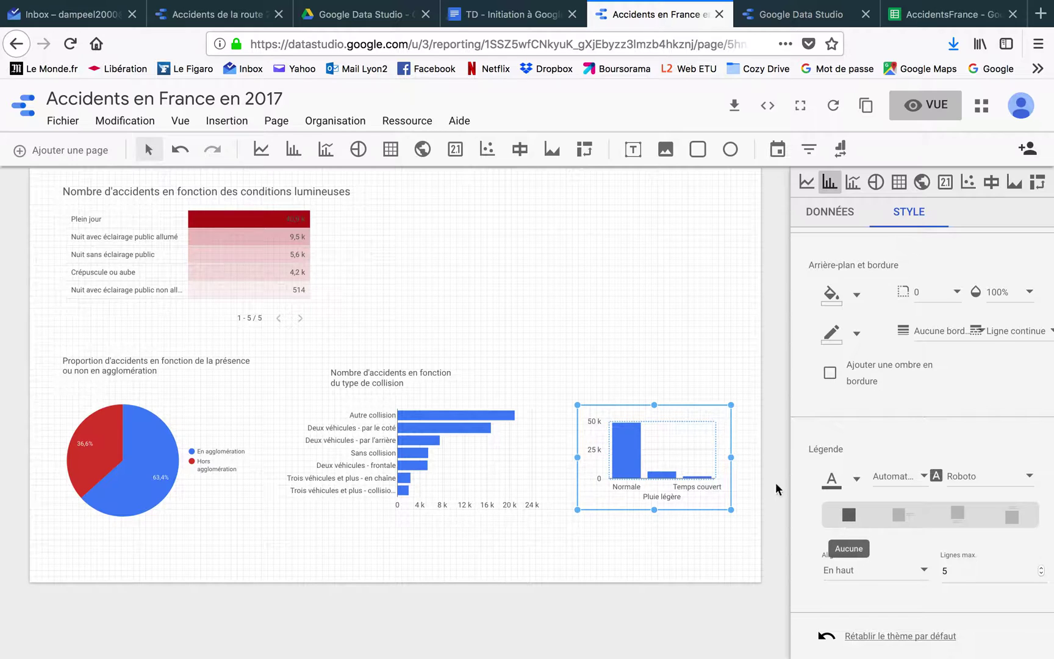
Enlarge the Atmospherique chart from its lower corner toward the collision chart
{"action": "right_click", "coordinate": [577, 513]}
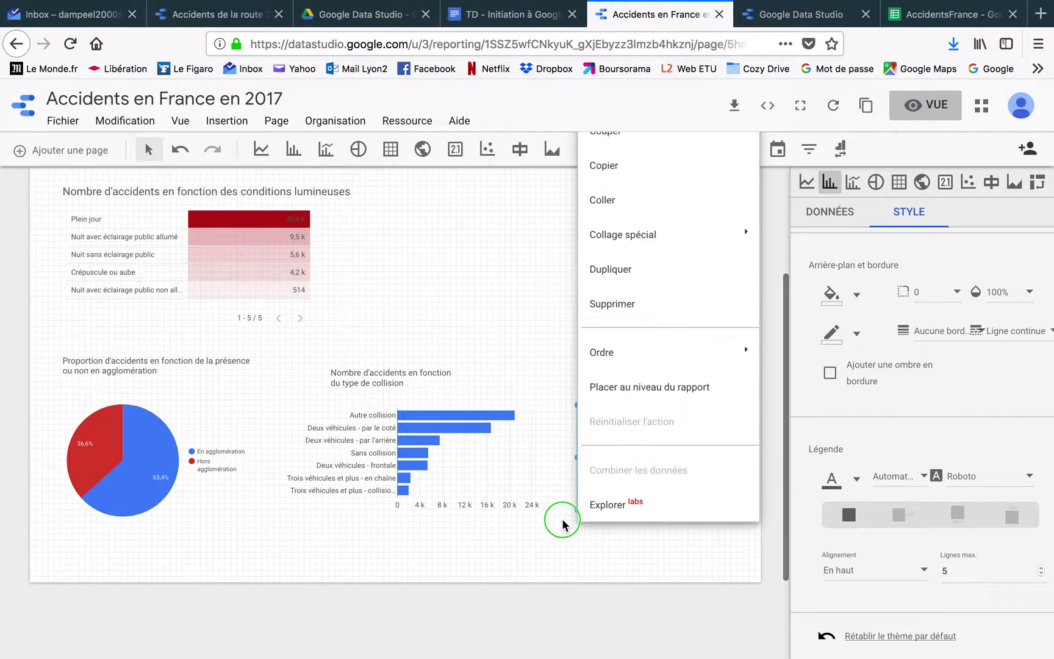
{"action": "left_click", "coordinate": [574, 514]}
{"action": "left_click_drag", "start_coordinate": [574, 513], "coordinate": [556, 531]}
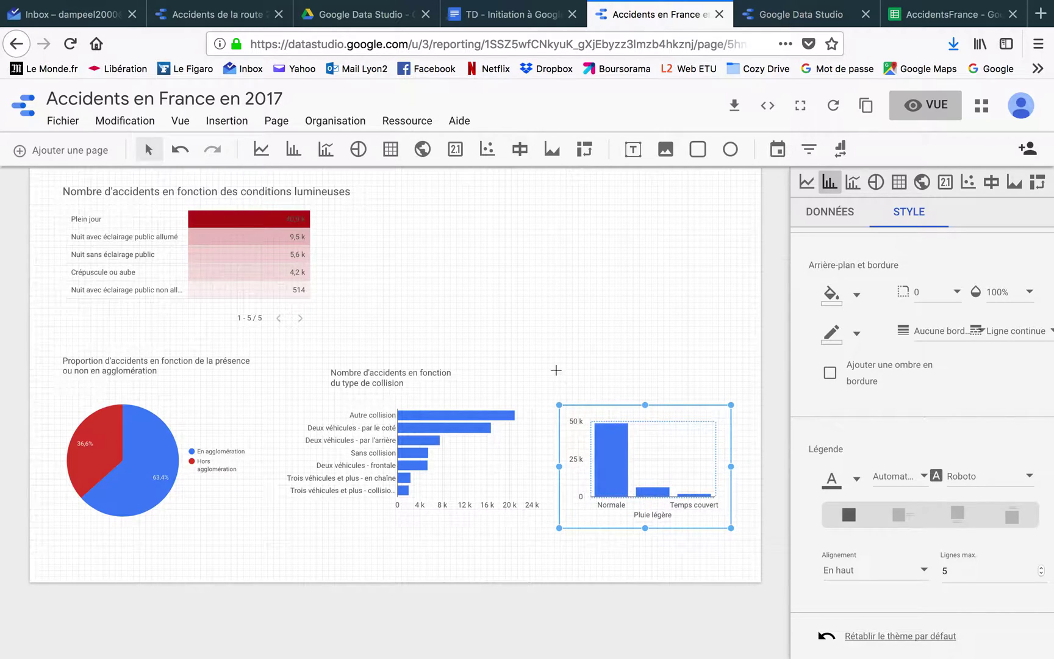
Paste the copied "Nombre d'accidents en fonction du type d'intersection" title and place it above the Atmospherique bar chart
{"action": "left_click", "coordinate": [557, 375]}
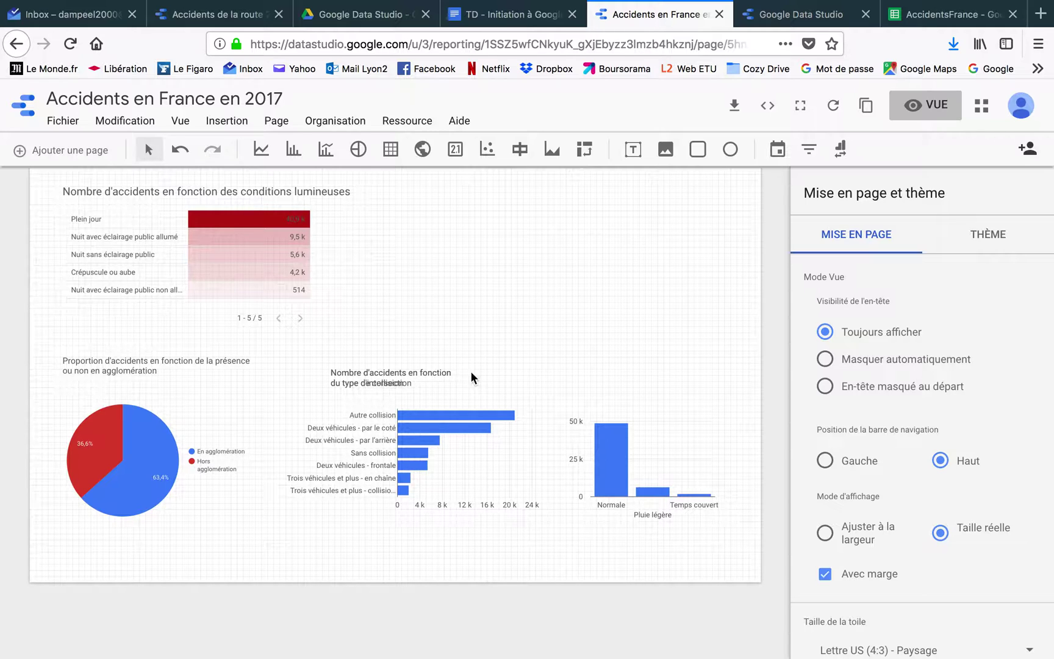
{"action": "left_click", "coordinate": [410, 368]}
{"action": "mouse_move", "coordinate": [411, 364]}
{"action": "left_mouse_down"}
{"action": "mouse_move", "coordinate": [590, 374]}
{"action": "mouse_move", "coordinate": [567, 371]}
{"action": "mouse_move", "coordinate": [568, 357]}
{"action": "left_mouse_up"}
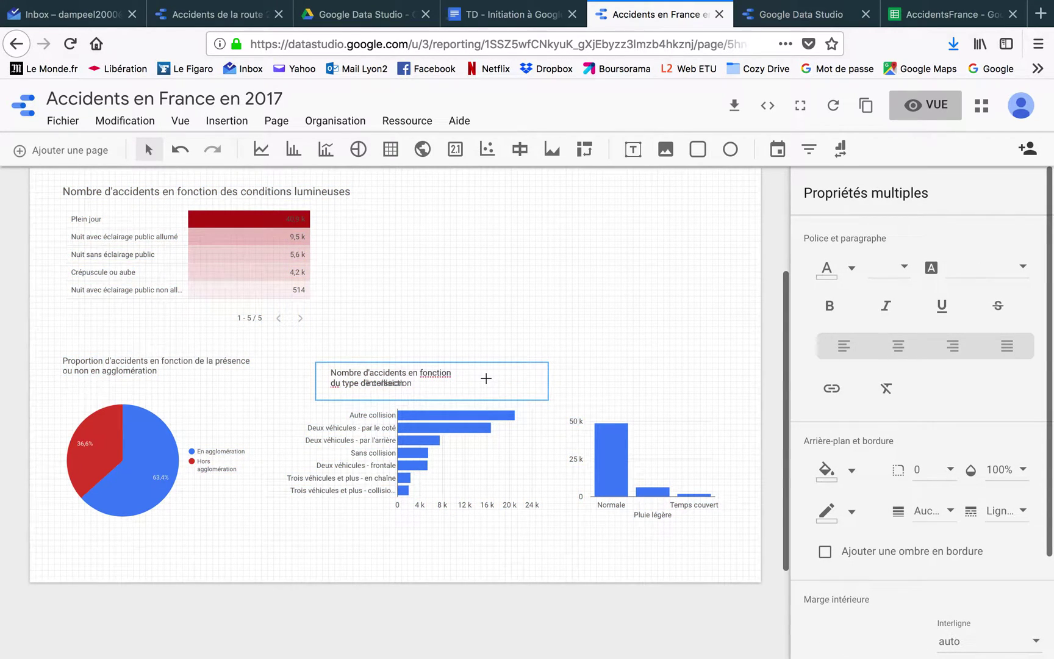
{"action": "left_click", "coordinate": [481, 359]}
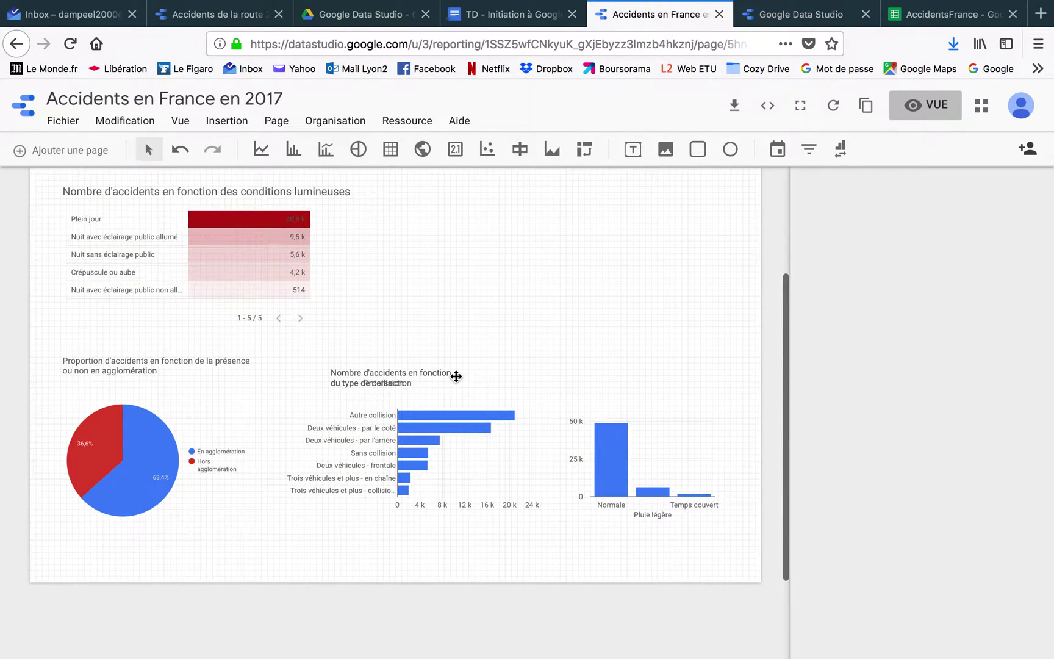
{"action": "left_click", "coordinate": [456, 374]}
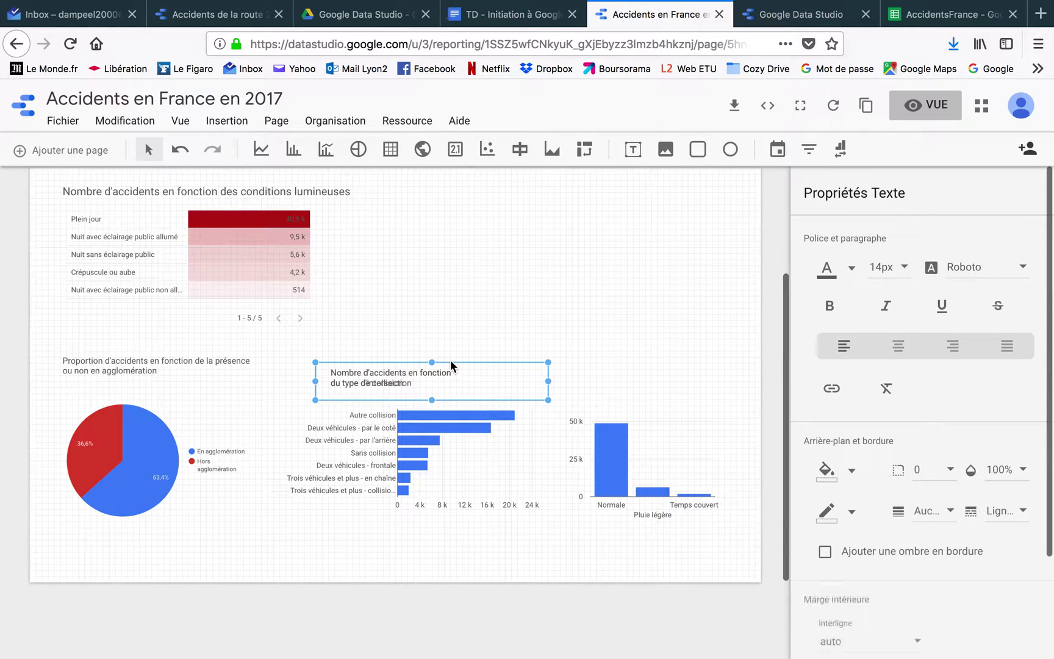
{"action": "left_click_drag", "start_coordinate": [450, 366], "coordinate": [687, 374]}
{"action": "left_click_drag", "start_coordinate": [697, 364], "coordinate": [696, 370]}
Change the second line of the title above the Atmospherique chart to "des conditions atmosphériques"
{"action": "double_click", "coordinate": [652, 383]}
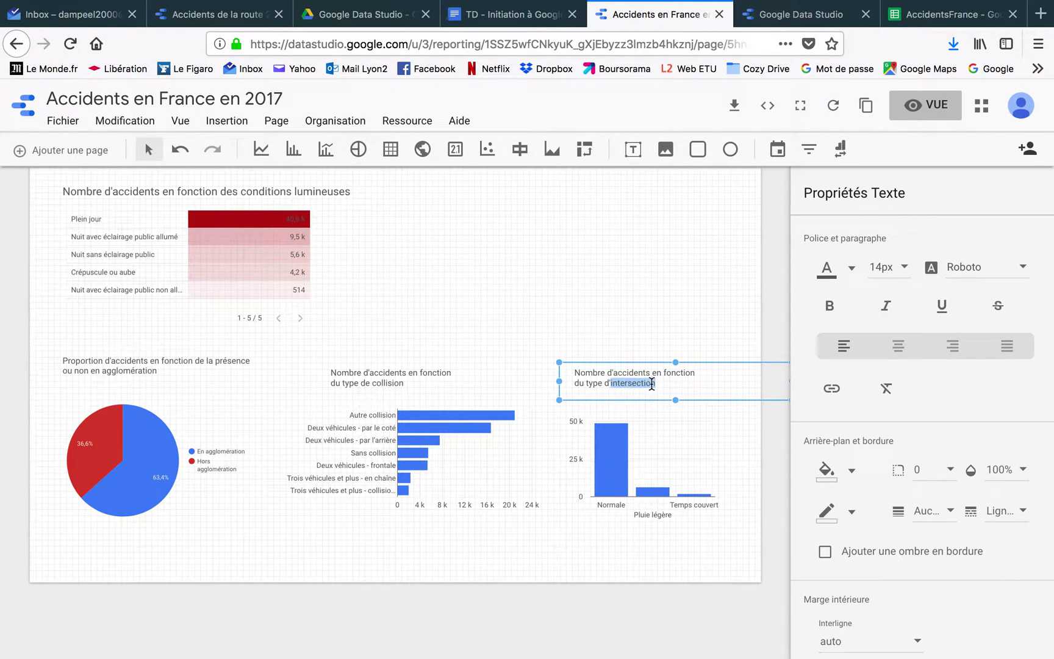
{"action": "key", "text": "shift+Home"}
{"action": "key", "text": "BackSpace"}
{"action": "type", "text": "des con"}
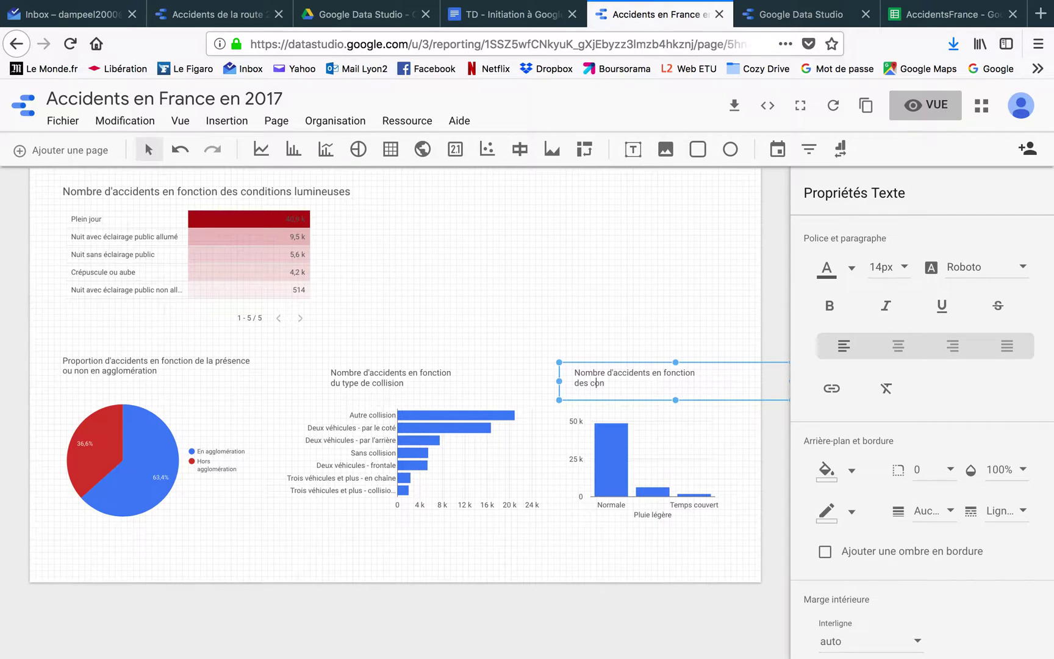
{"action": "type", "text": "ditoions atom"}
{"action": "key", "text": "BackSpace"}
{"action": "key", "text": "BackSpace"}
{"action": "type", "text": "mosphériques"}
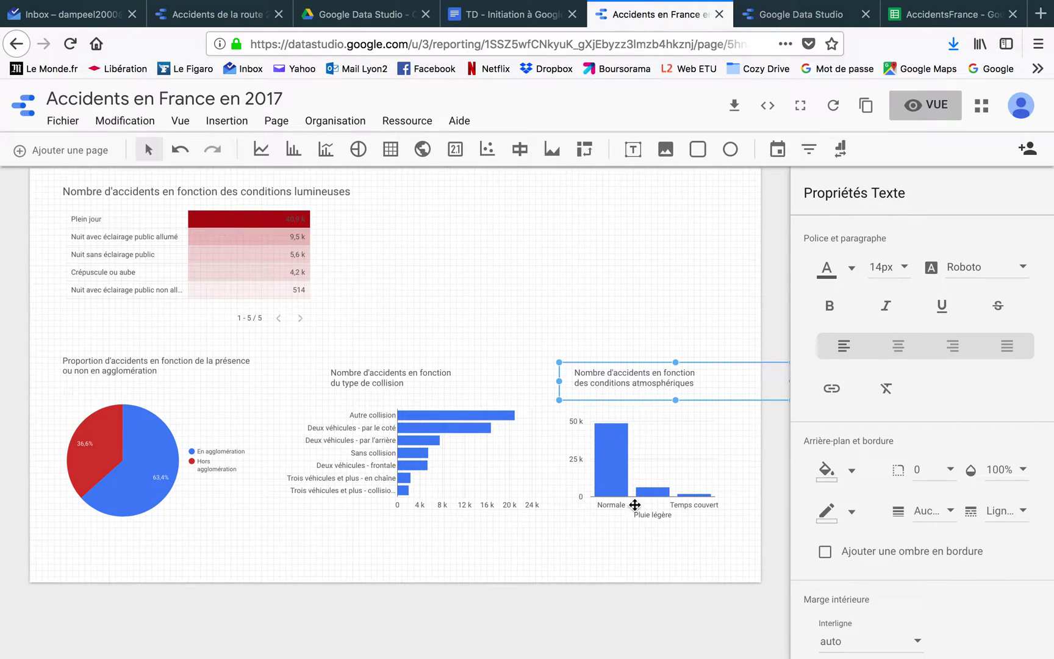
{"action": "left_click", "coordinate": [559, 557]}
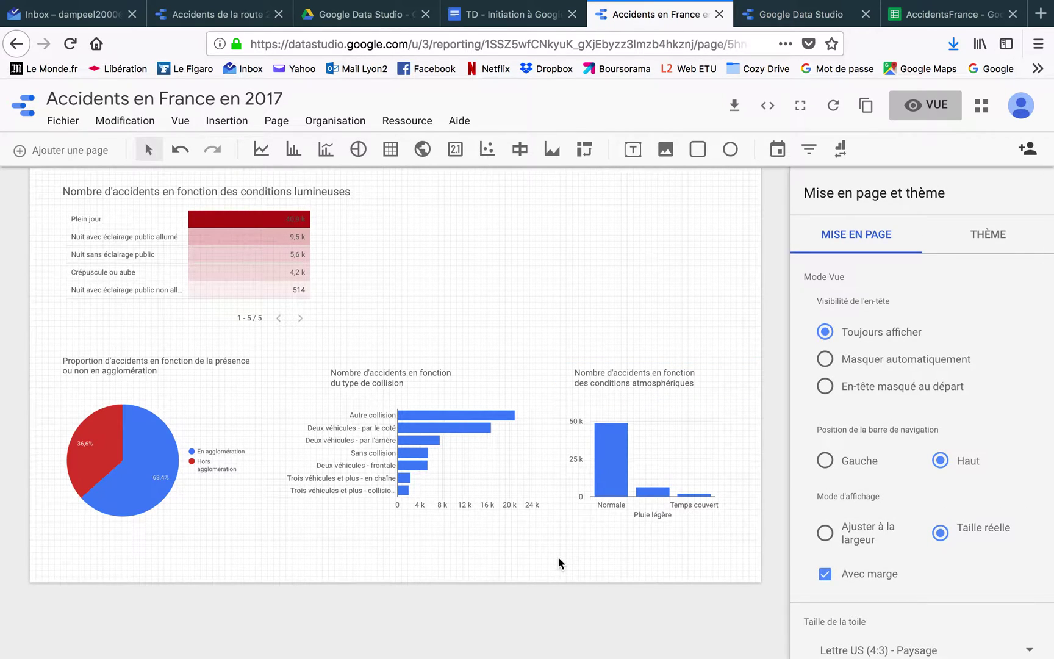